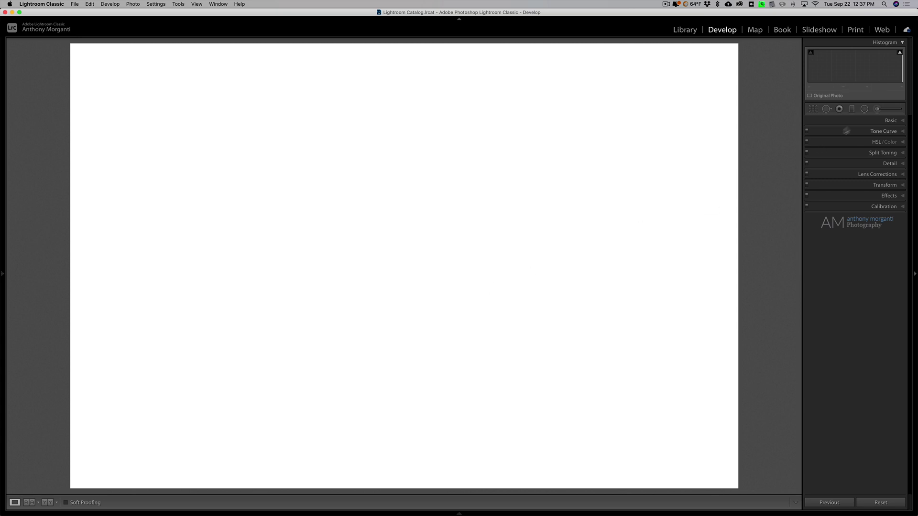
Step: Start a new Adjustment Brush mask with Exposure set to -4.00
click(877, 109)
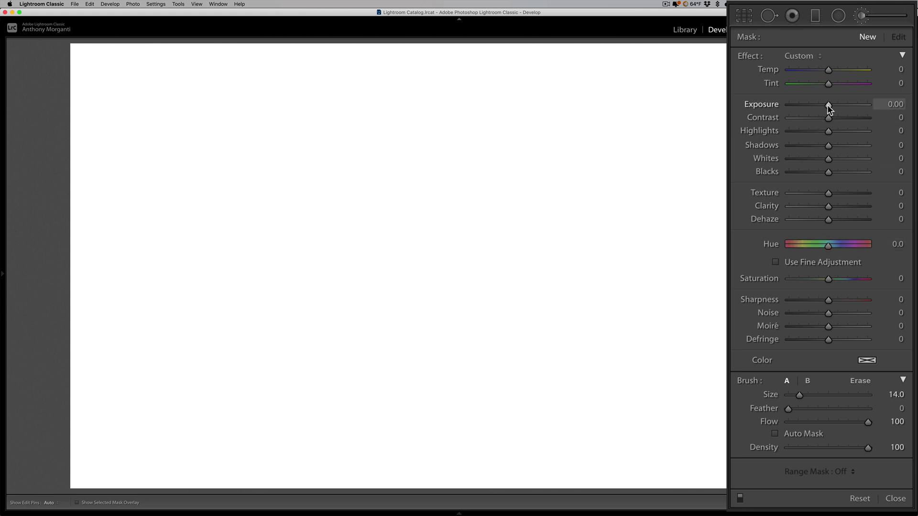
drag(827, 104, 761, 103)
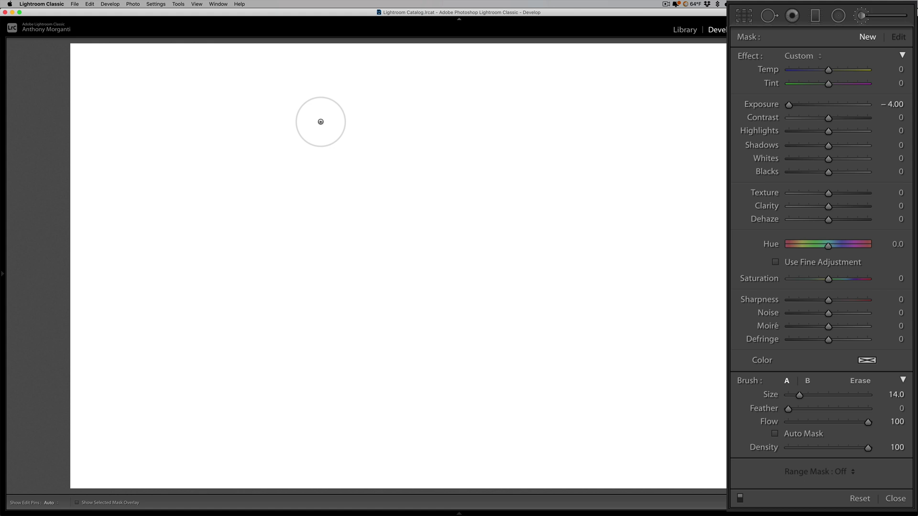
Step: Paint a solid dark stroke across the upper canvas at Flow 100
drag(320, 122, 467, 122)
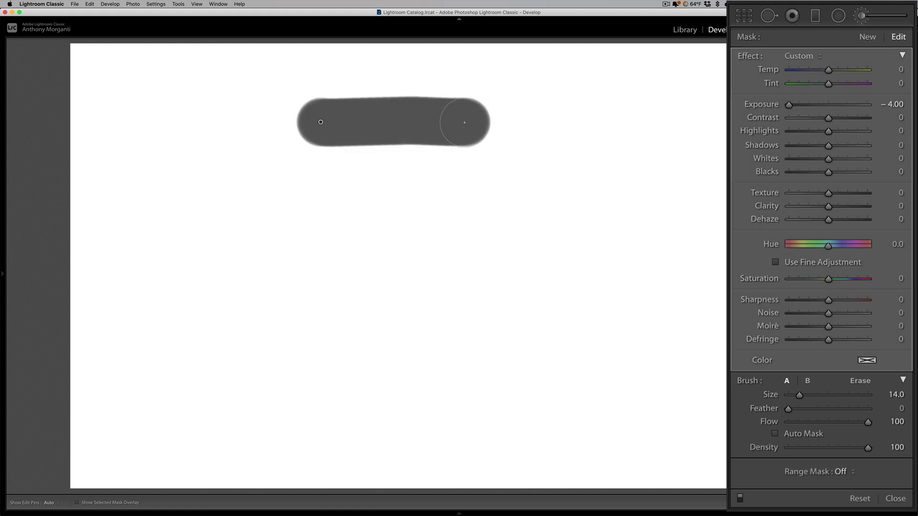
key(h)
mouse_move(394, 122)
mouse_down()
mouse_move(330, 123)
mouse_move(444, 122)
mouse_move(332, 124)
mouse_move(433, 124)
mouse_up()
key(h)
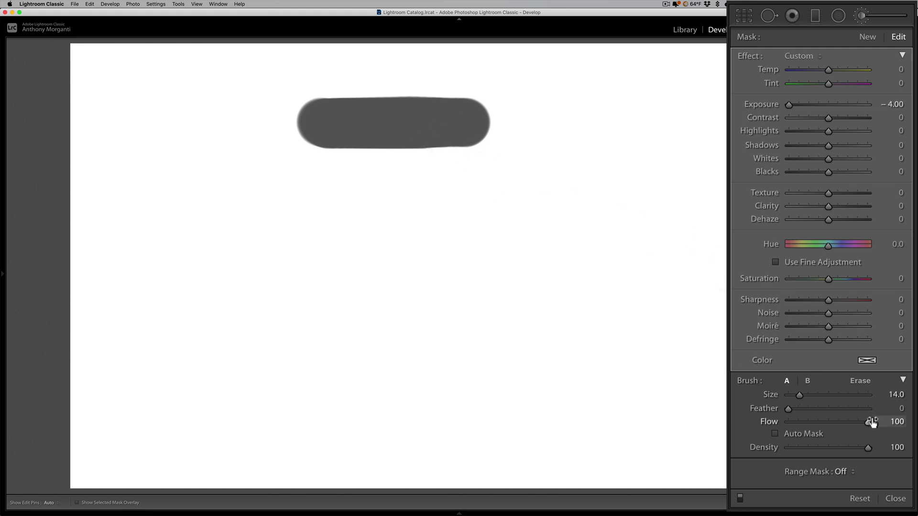
Step: Lower Flow to 66 and paint a softer stroke below, repainting it to build up
drag(867, 422, 840, 423)
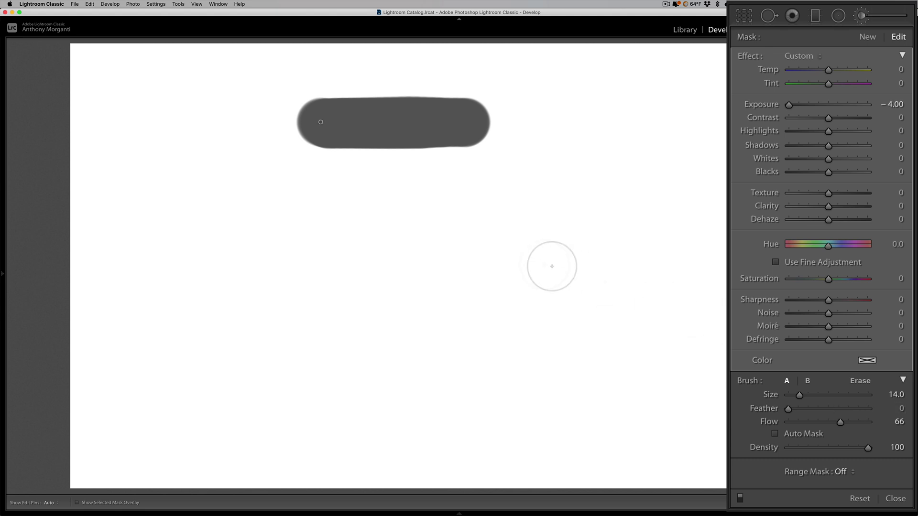
drag(322, 189, 468, 190)
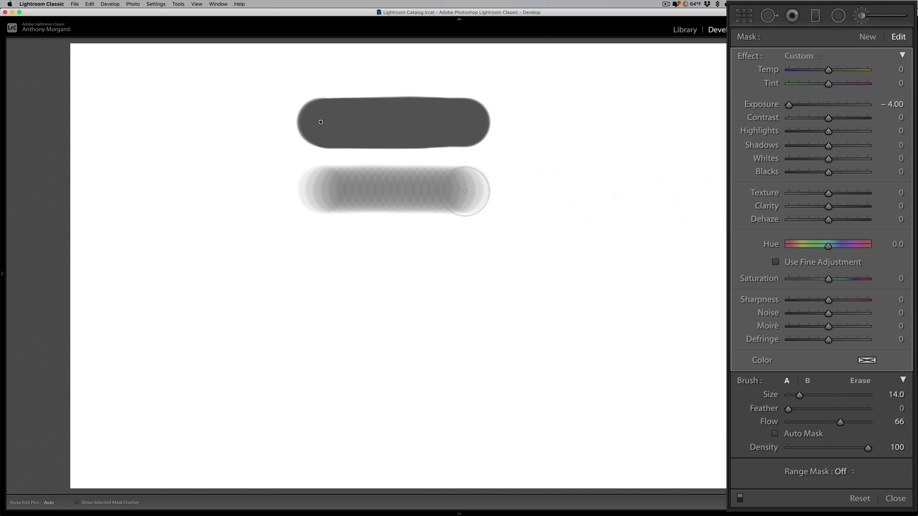
key(h)
drag(471, 191, 325, 190)
key(h)
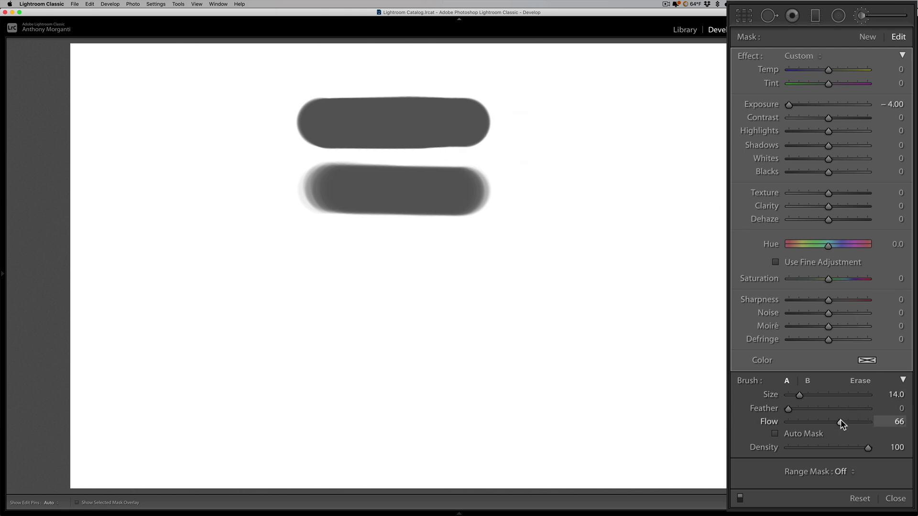
Step: Restore Flow to 100, paint a third dark stroke lower down, then set Density to 53
drag(840, 423, 880, 422)
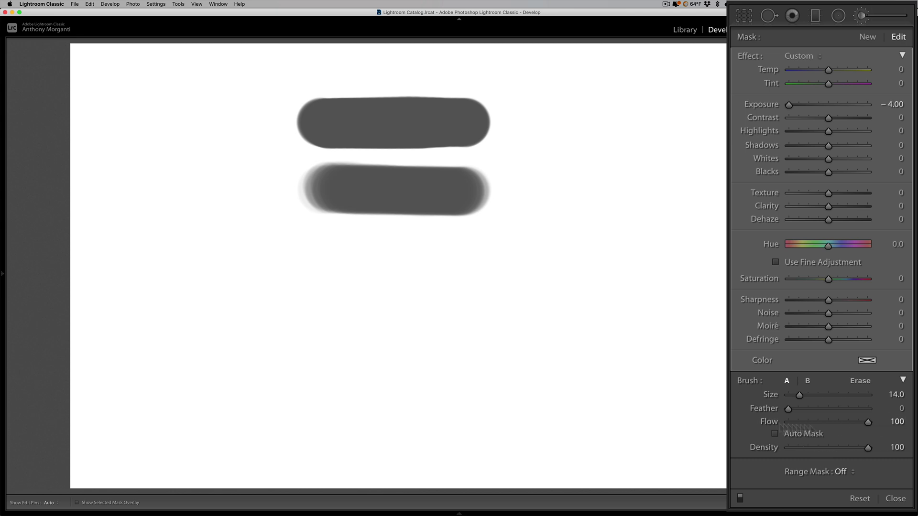
drag(335, 267, 542, 268)
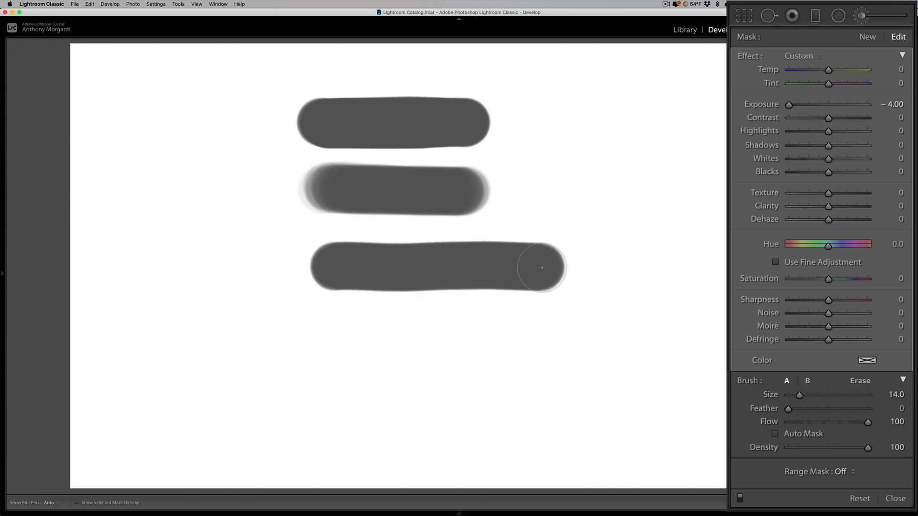
key(h)
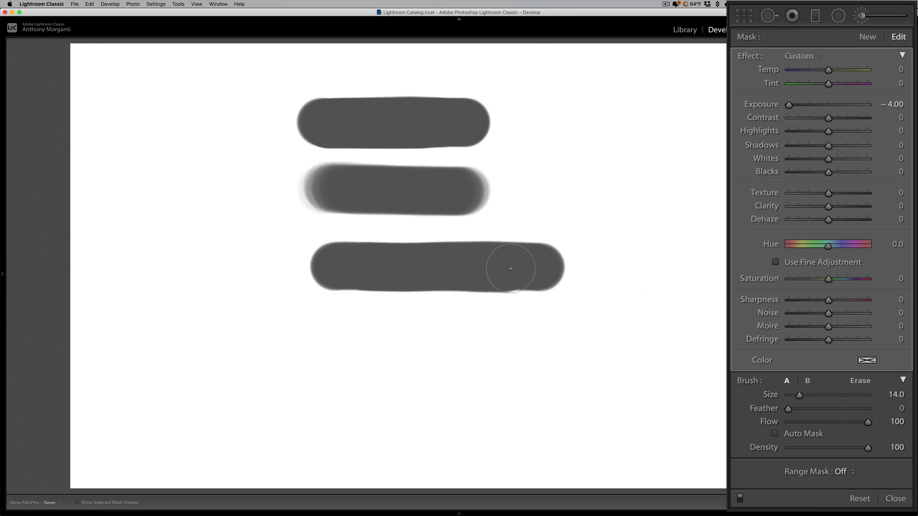
key(h)
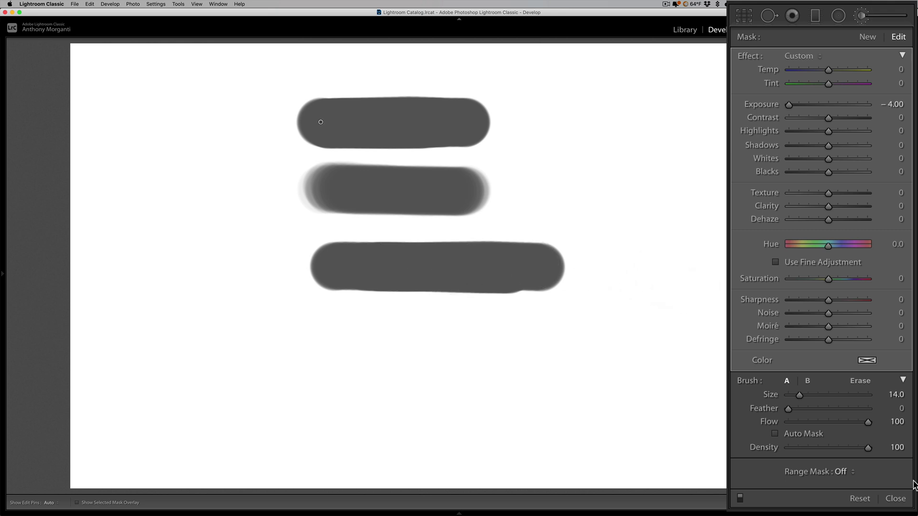
drag(868, 447, 832, 450)
Step: Paint and repaint a lighter grey fourth stroke at Density 53, then lower Flow to 56
drag(337, 337, 550, 336)
key(h)
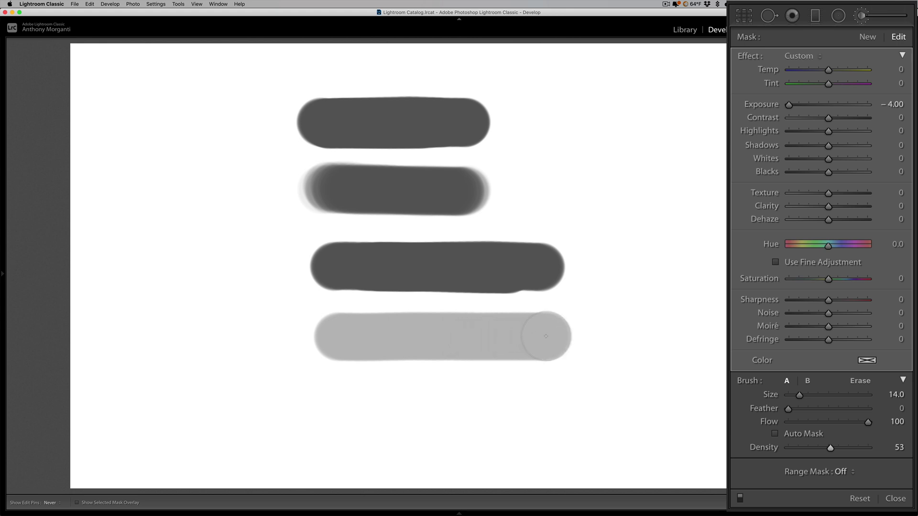
key(h)
key(h)
mouse_move(538, 336)
mouse_down()
mouse_move(334, 336)
mouse_move(542, 341)
mouse_move(382, 338)
mouse_move(539, 338)
mouse_move(394, 332)
mouse_up()
key(h)
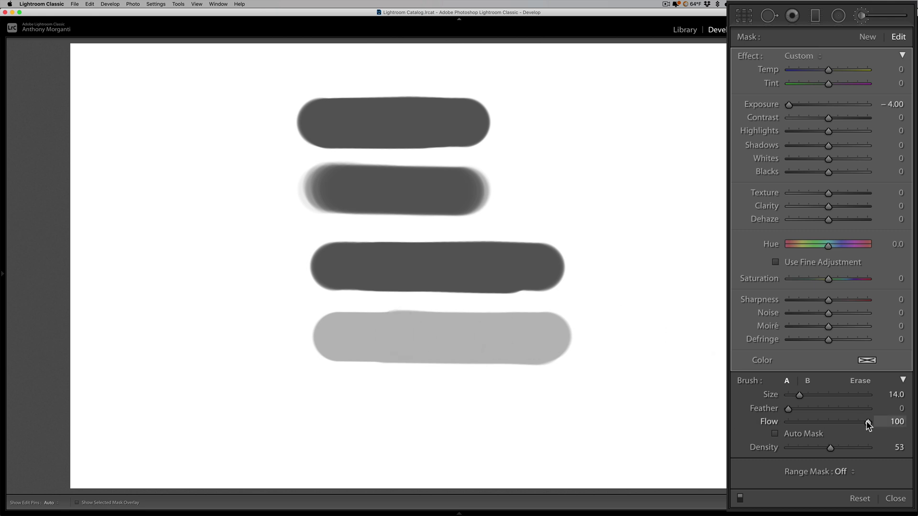
drag(866, 421, 832, 422)
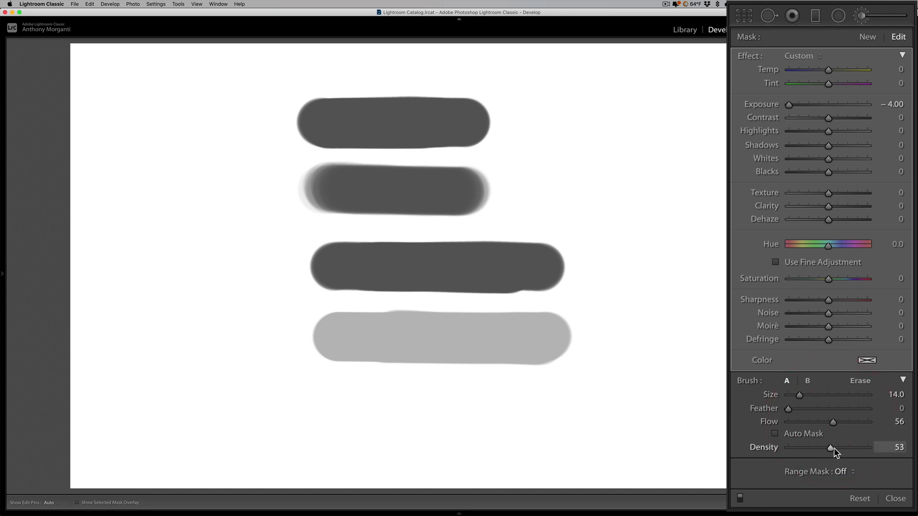
Step: Paint a faint fifth stroke near the canvas bottom at Flow 56 and Density 53
mouse_move(363, 404)
mouse_down()
mouse_move(551, 402)
mouse_move(334, 405)
mouse_move(553, 408)
mouse_move(392, 410)
mouse_move(532, 404)
mouse_move(435, 400)
mouse_move(508, 401)
mouse_up()
key(h)
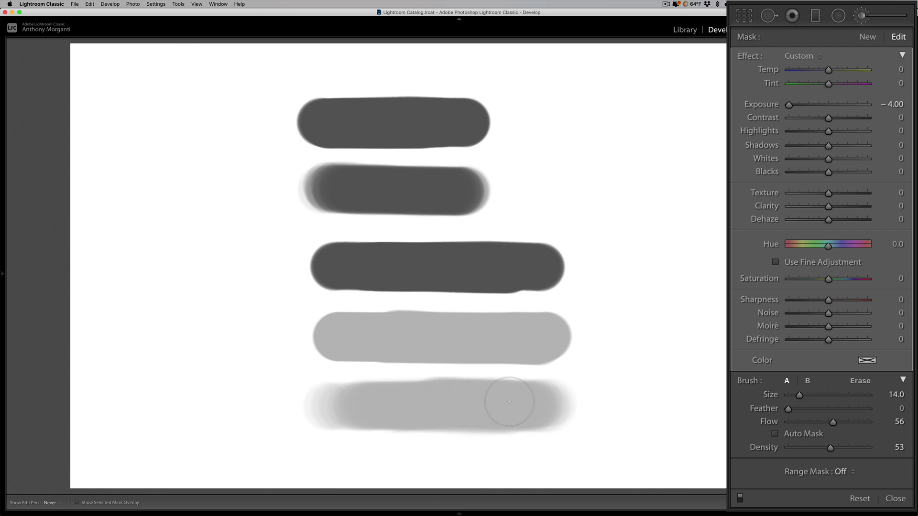
key(h)
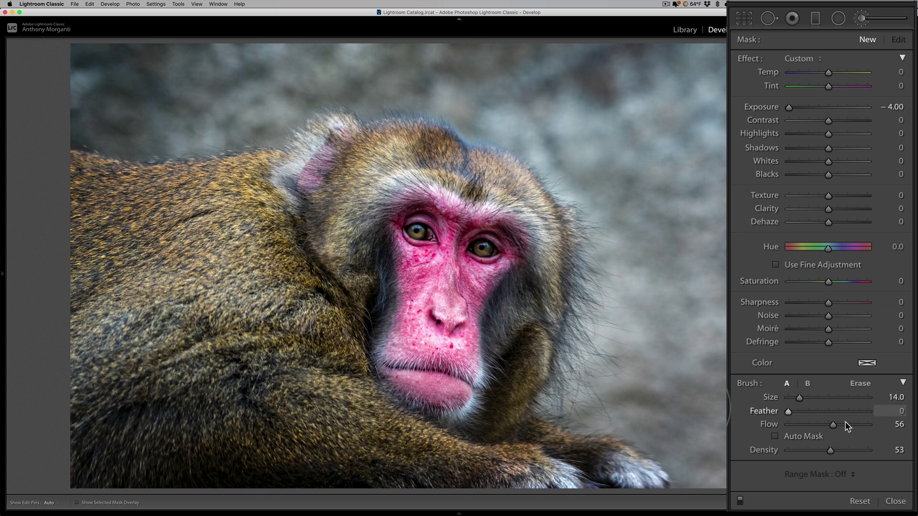
Step: Set the brush to Flow 50, Exposure 0, Sharpness 100 and Texture 48
drag(830, 423, 827, 449)
click(830, 449)
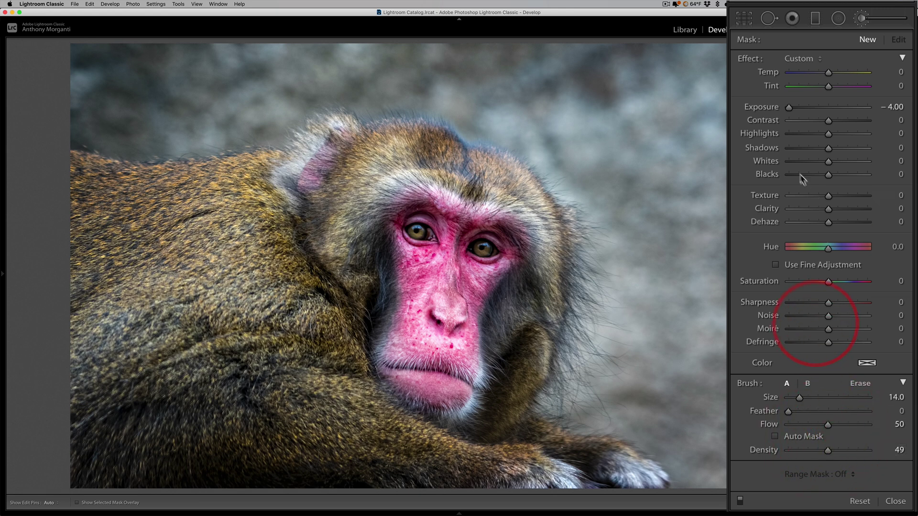
double_click(770, 108)
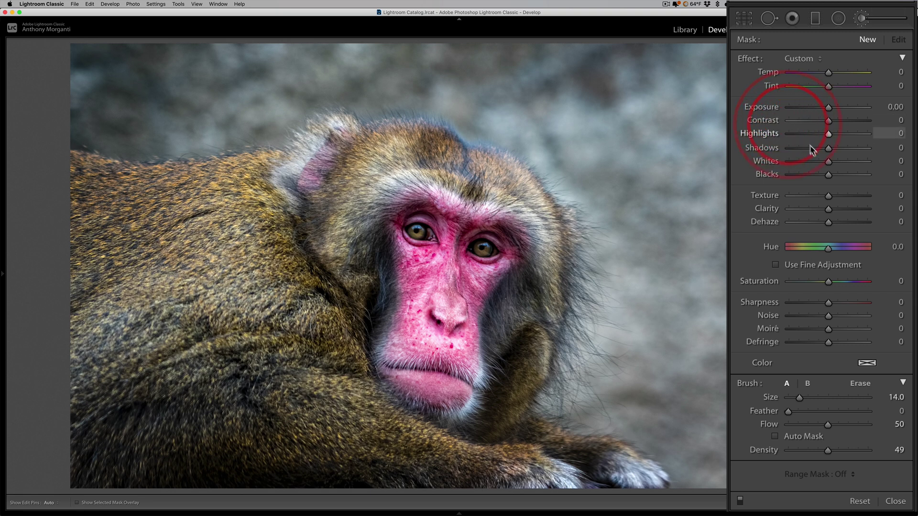
drag(826, 302, 895, 294)
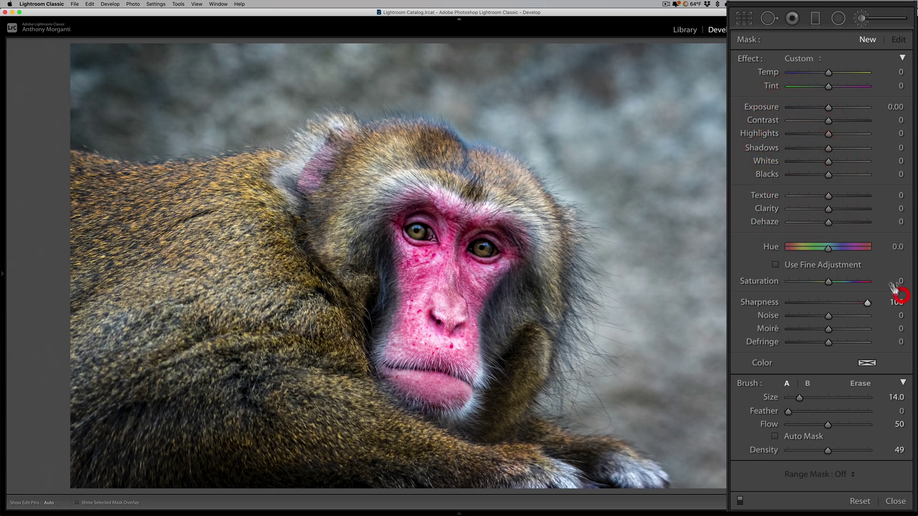
drag(828, 196, 846, 194)
Step: Turn off the edit pins and mask overlay to reveal the sharpened macaque face
key(h)
key(h)
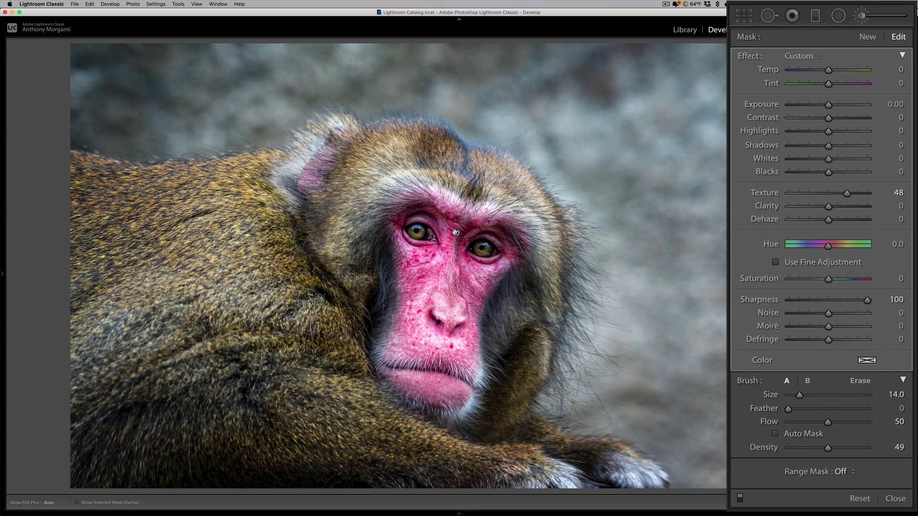
mouse_move(456, 232)
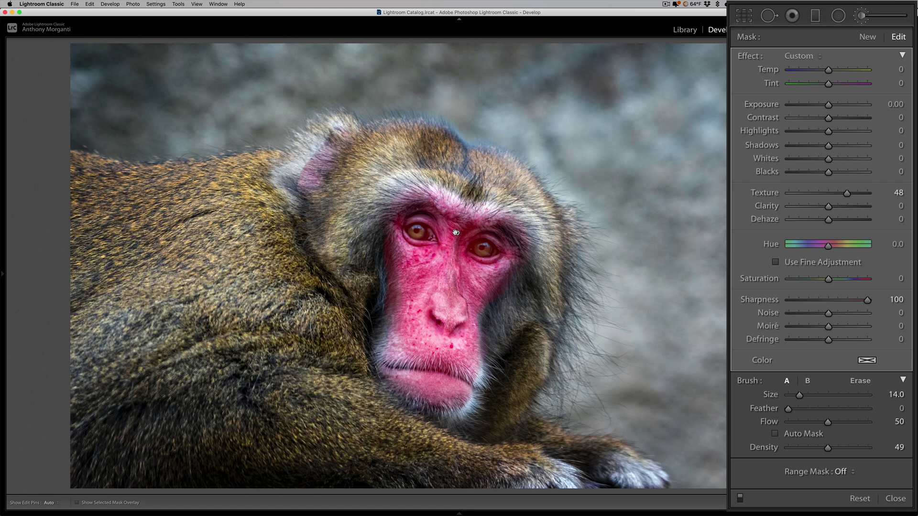
key(h)
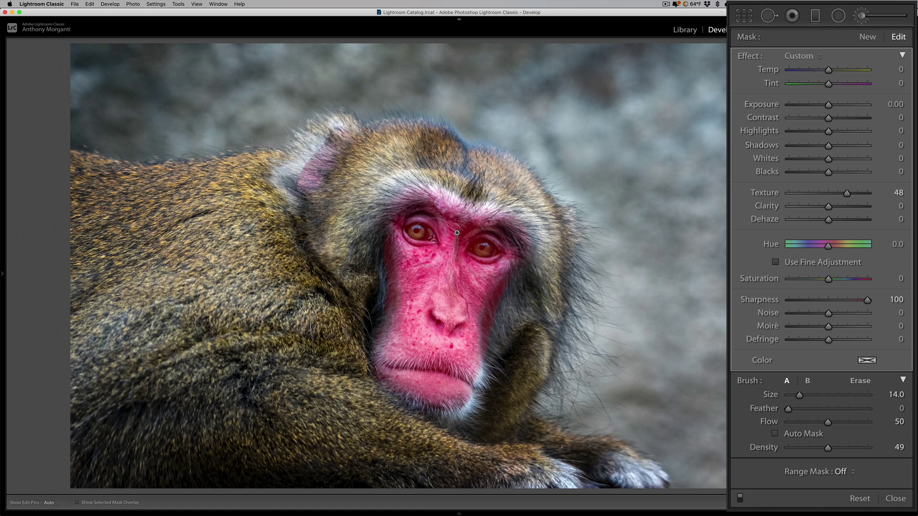
key(h)
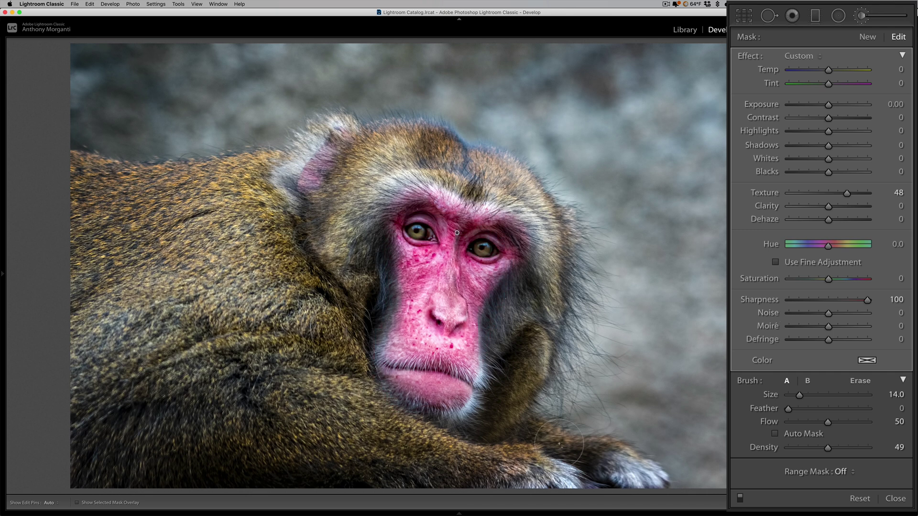
mouse_move(430, 514)
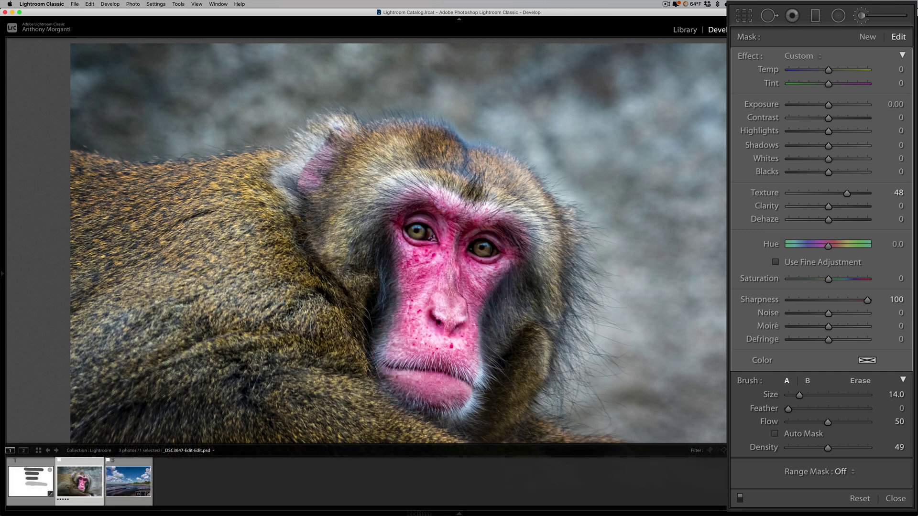
Step: Open the beach landscape with wind turbines from the filmstrip
click(132, 482)
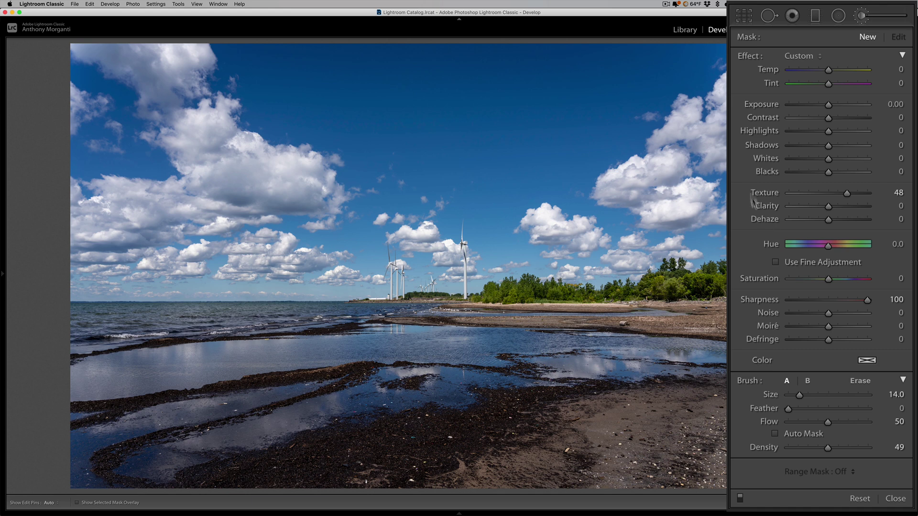
Step: Reset the brush effects, then set Density 100, Flow 20, Temp 100 and Feather 51
double_click(751, 57)
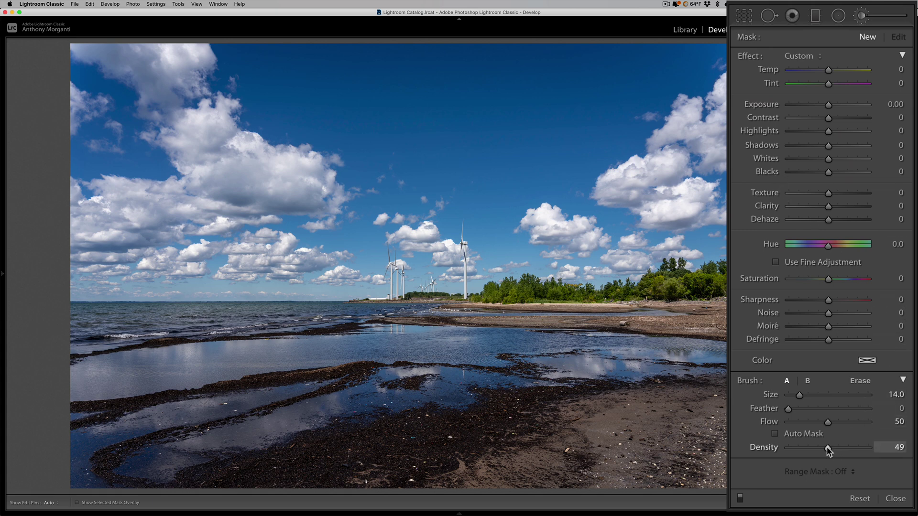
drag(827, 446, 867, 447)
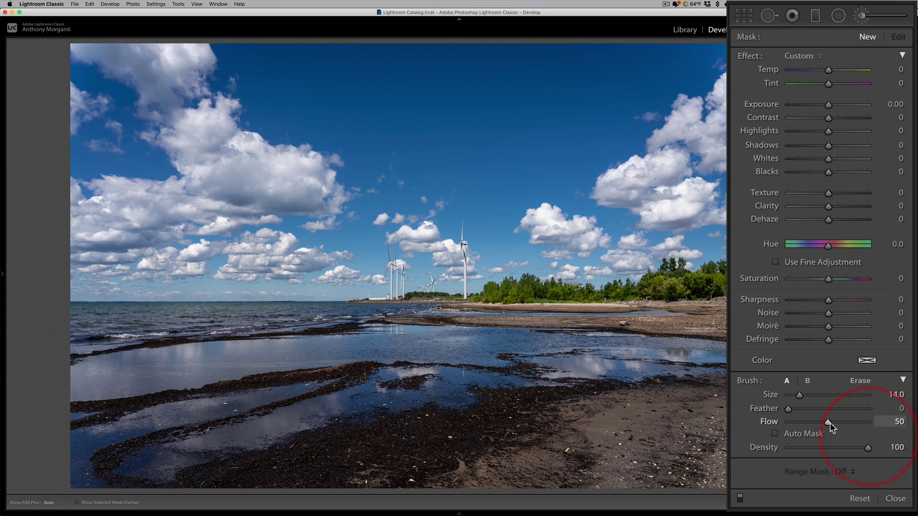
drag(829, 423, 801, 423)
drag(802, 423, 803, 423)
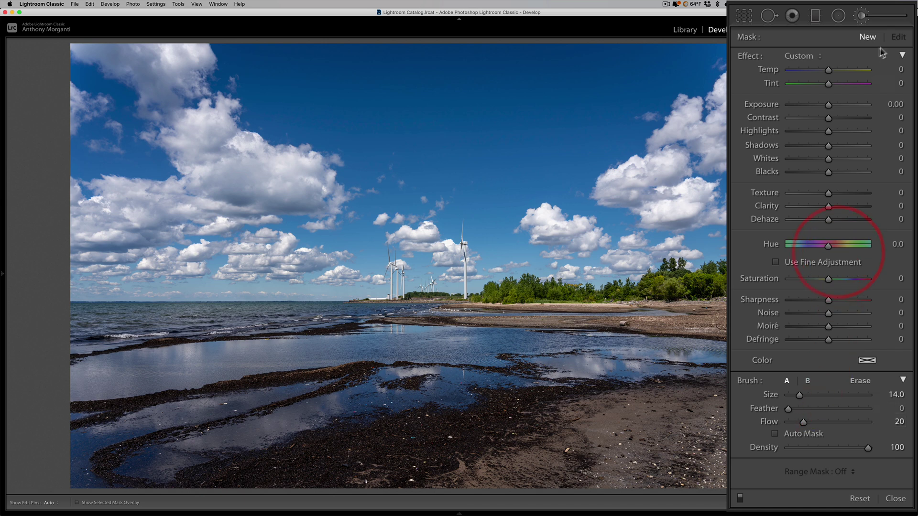
drag(827, 69, 880, 73)
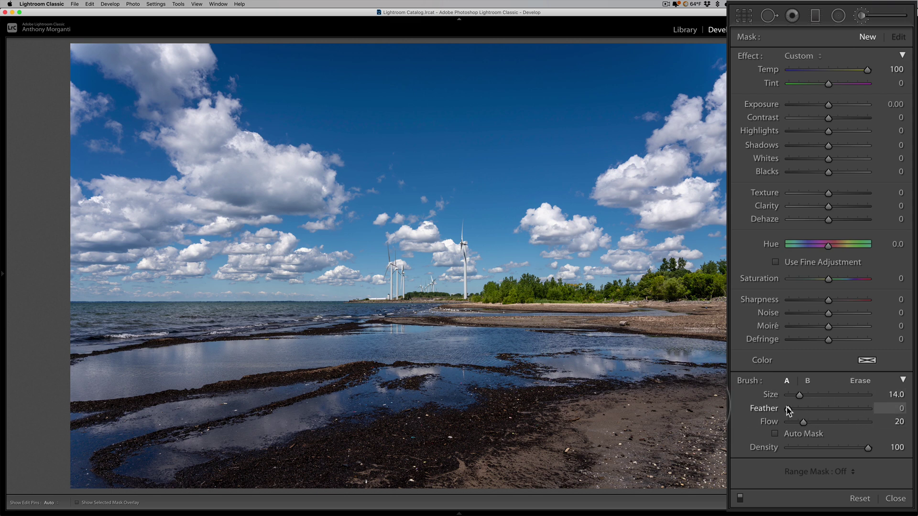
drag(788, 408, 827, 410)
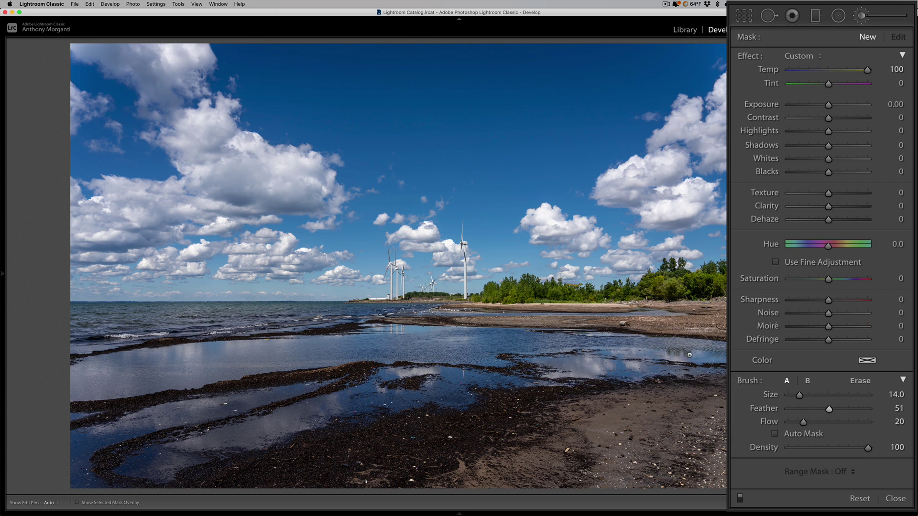
key(h)
Step: Paint warmth across the central water, then dab the right-side water with a size-8 brush
click(500, 356)
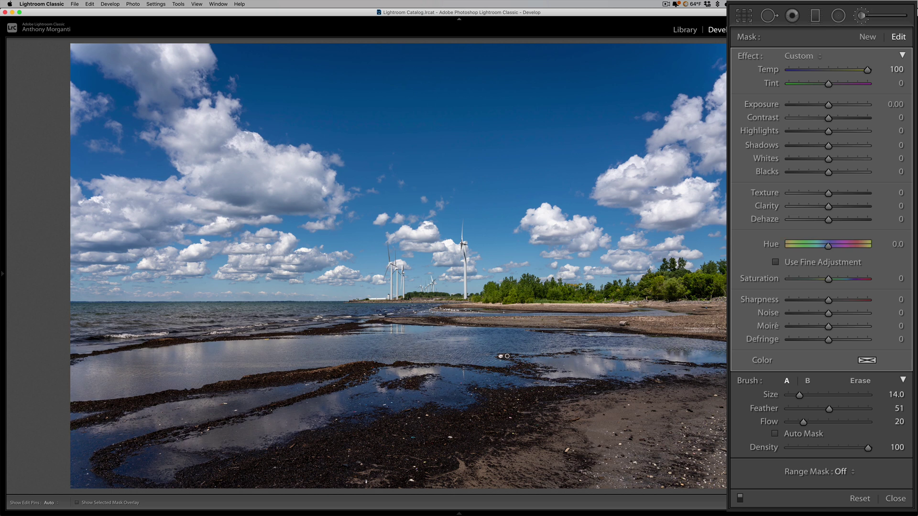
mouse_move(507, 356)
mouse_down()
mouse_move(492, 370)
mouse_move(492, 340)
mouse_move(564, 354)
mouse_up()
key(h)
key(h)
key(h)
key(h)
key(bracketleft)
click(379, 314)
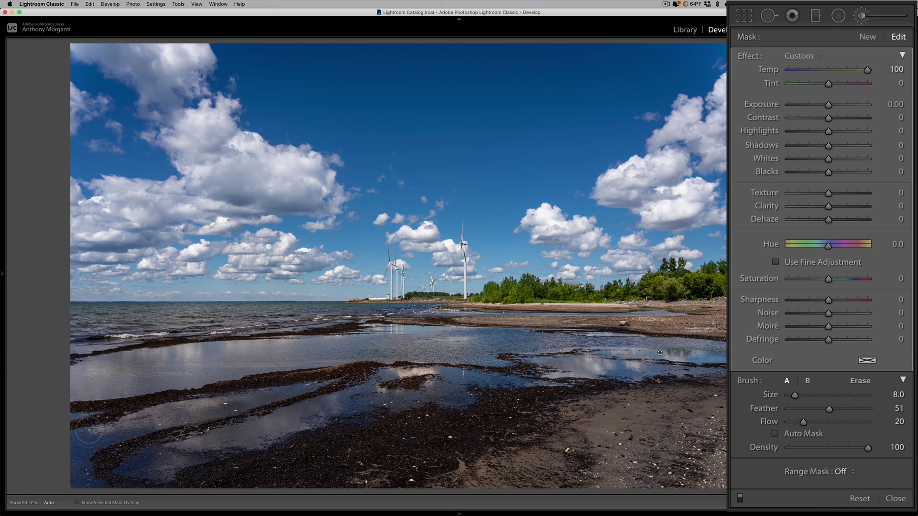
key(h)
Step: Enlarge the brush to size 9 and dab warmth onto the lower-left water
key(bracketright)
click(107, 474)
click(154, 471)
key(h)
key(h)
click(151, 459)
key(h)
click(739, 499)
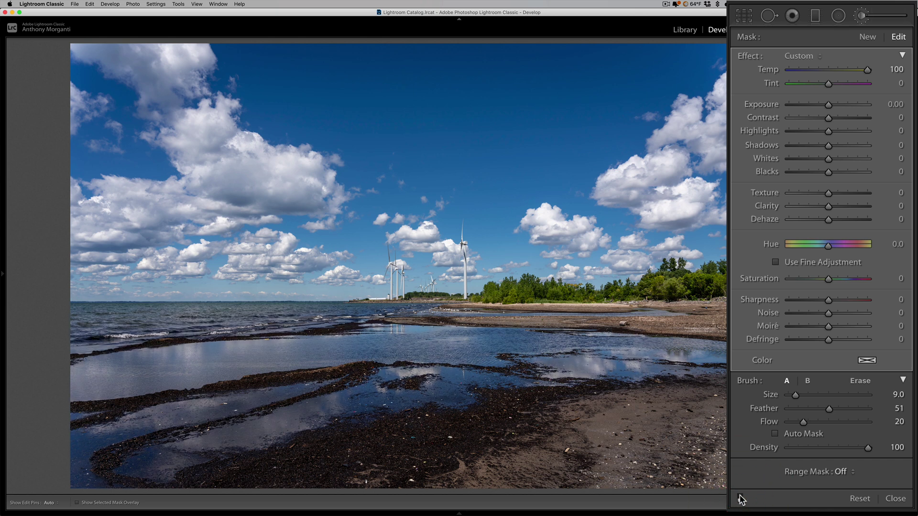
click(740, 499)
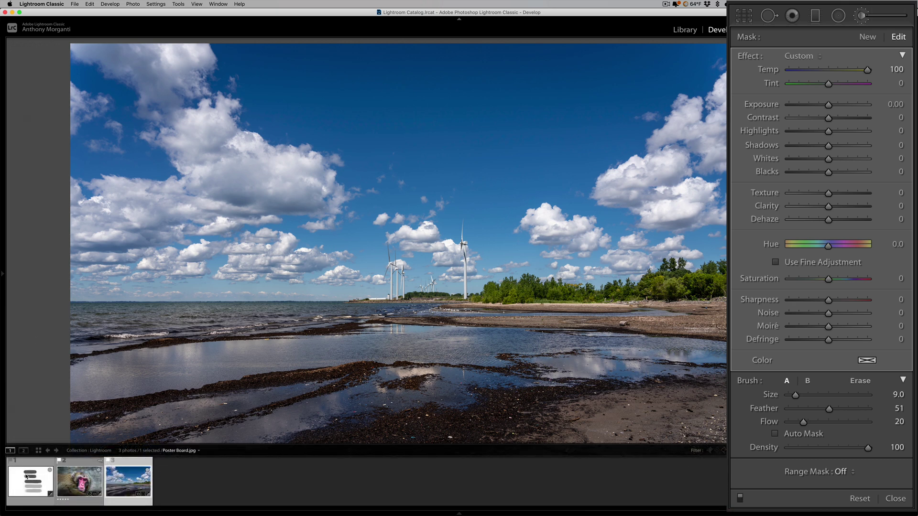
Step: On the Poster Board canvas, clear the brush's warmth and set Exposure to -4.00
click(30, 481)
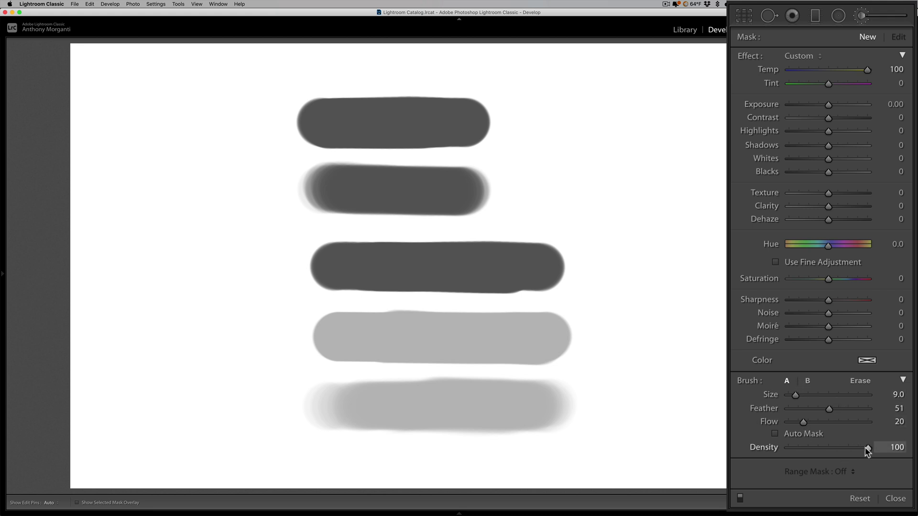
double_click(750, 56)
drag(829, 106, 786, 105)
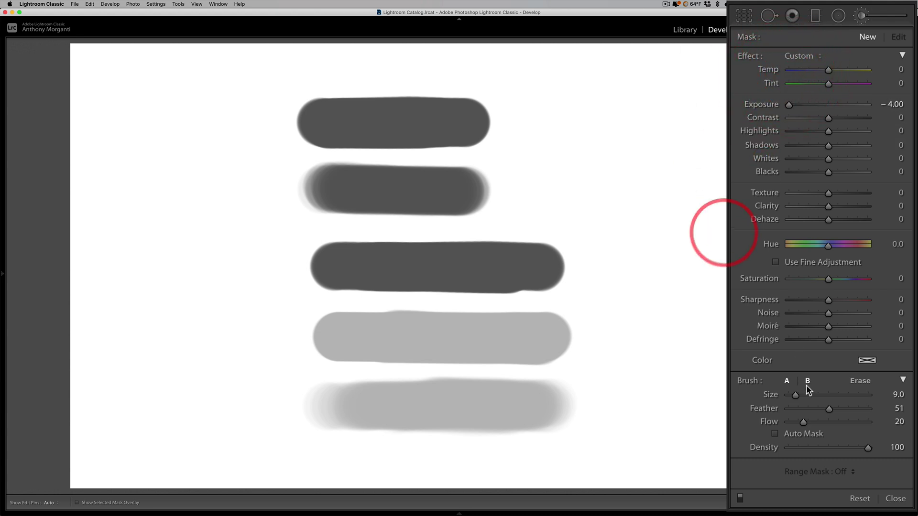
Step: With feather 0 and flow 100, paint a hard dark stroke right of the top stroke
drag(829, 408, 868, 412)
double_click(763, 408)
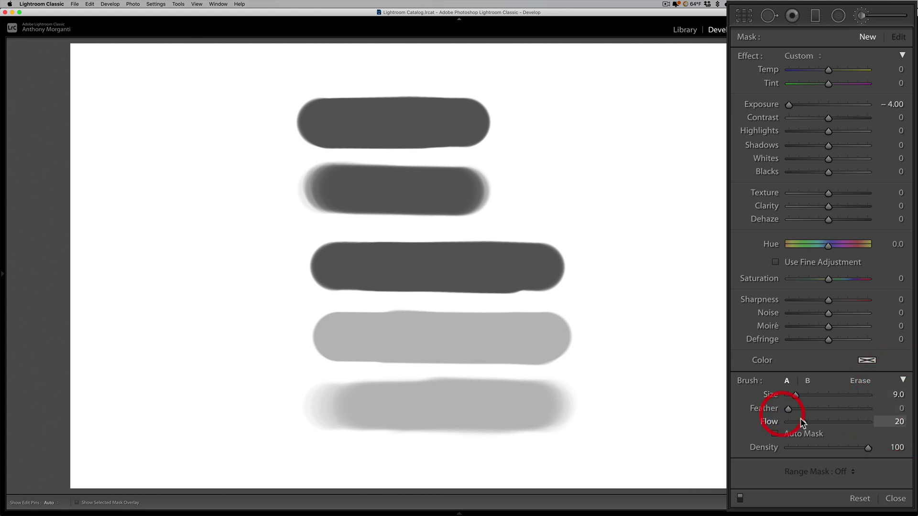
double_click(768, 421)
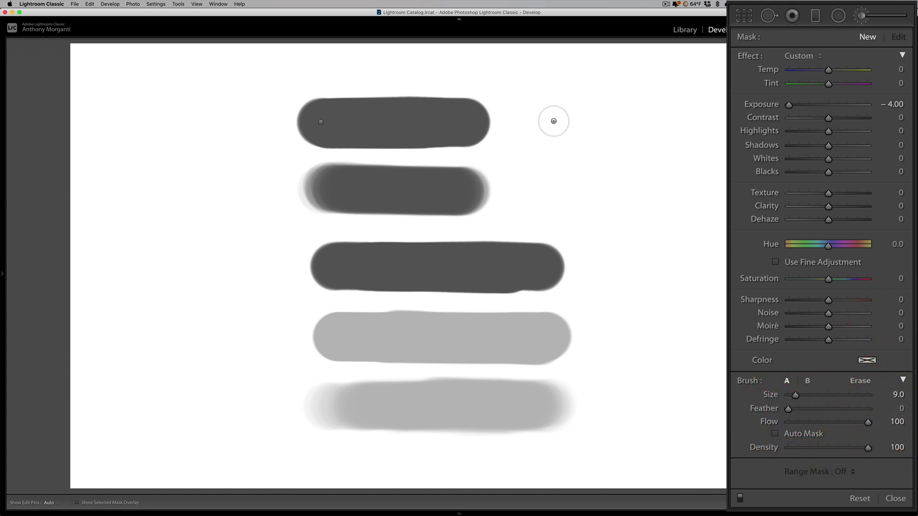
drag(553, 121, 661, 120)
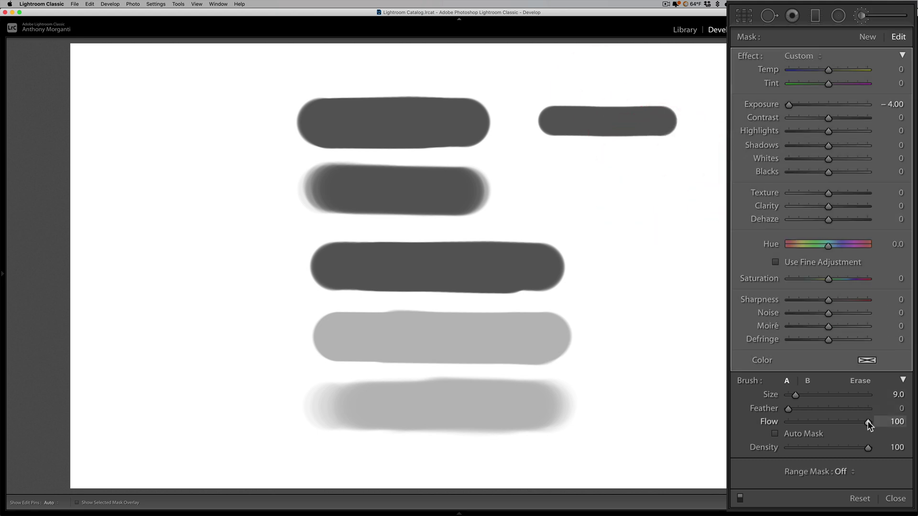
Step: At flow 50 with pins hidden, paint four overlapping passes below the right dark stroke
mouse_move(867, 420)
mouse_down()
mouse_move(819, 423)
mouse_move(827, 422)
mouse_up()
key(h)
drag(555, 167, 663, 168)
drag(549, 167, 660, 164)
drag(549, 168, 655, 166)
mouse_move(550, 167)
mouse_down()
mouse_move(673, 167)
mouse_move(557, 168)
mouse_move(642, 168)
mouse_up()
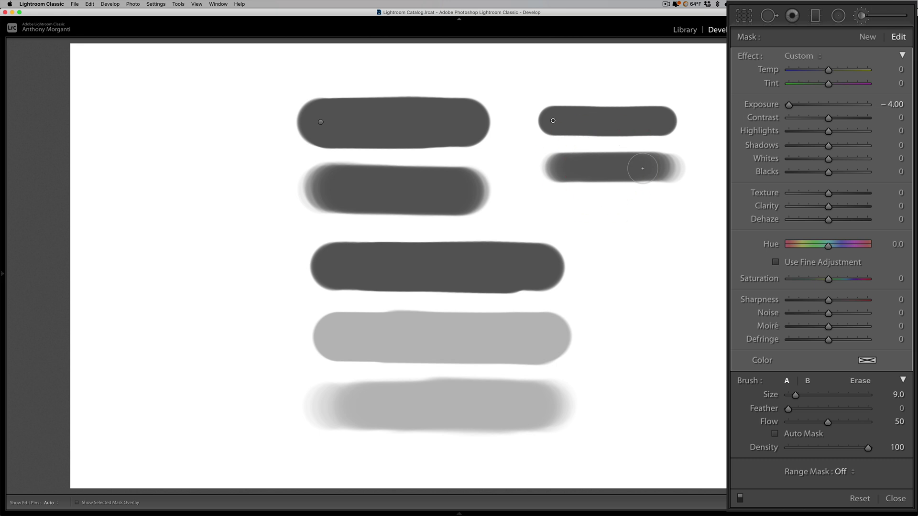